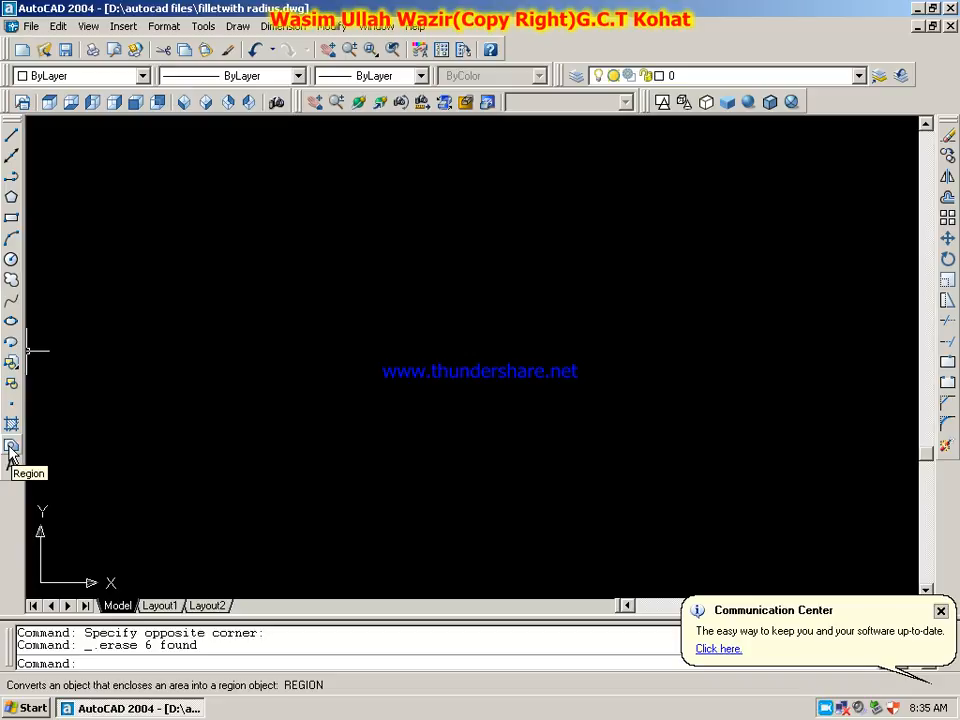
Draw a closed irregular quadrilateral from four separate line segments, ending on its starting corner
click(12, 140)
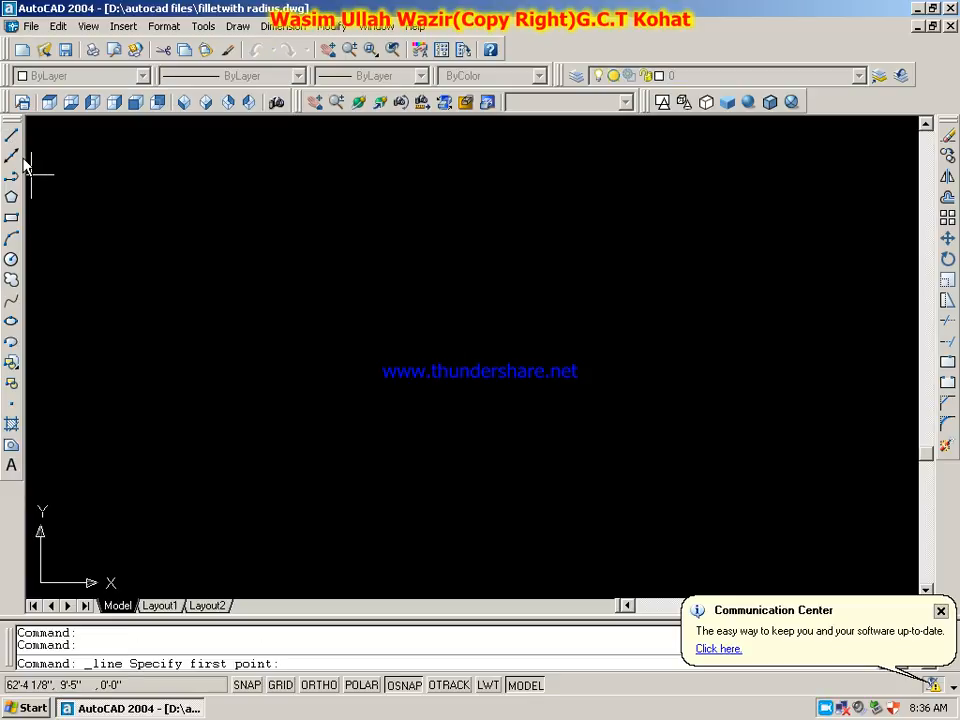
click(242, 270)
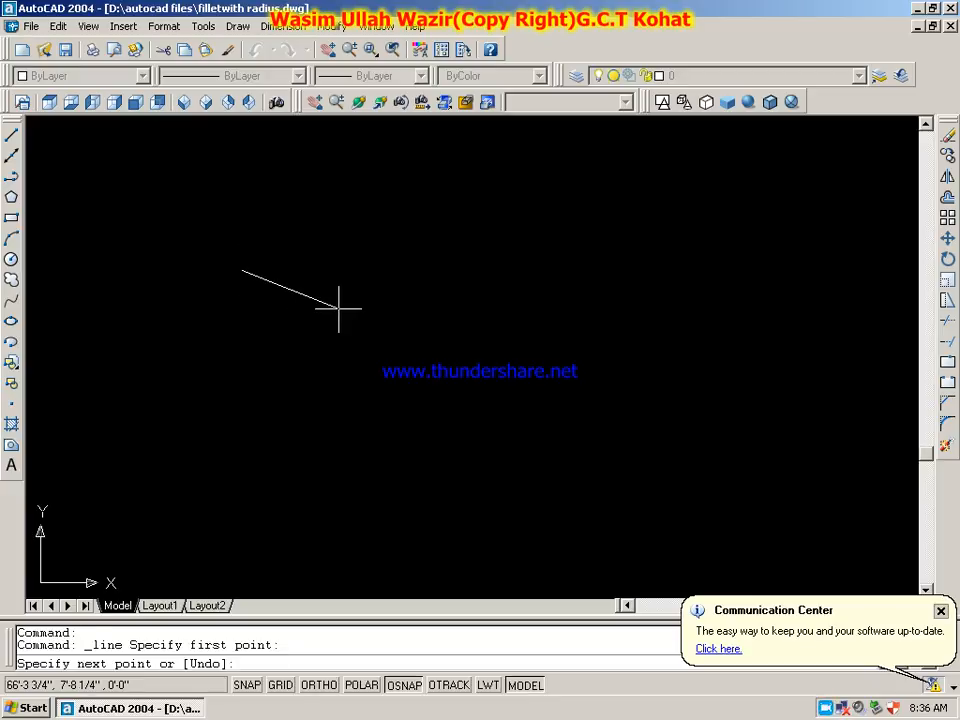
click(395, 299)
click(341, 428)
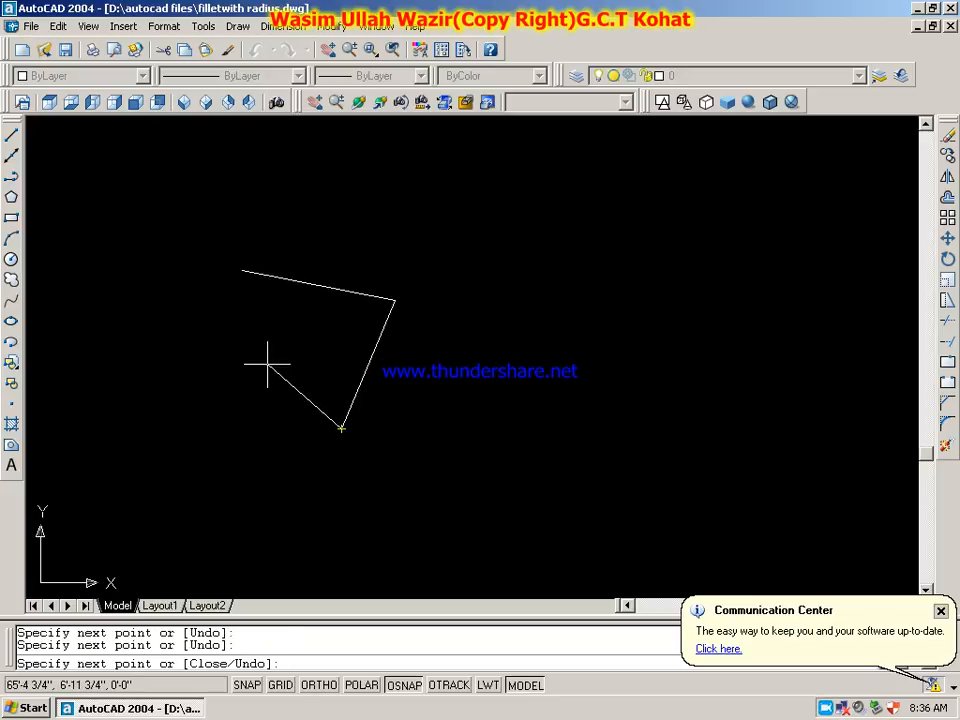
click(235, 333)
click(242, 270)
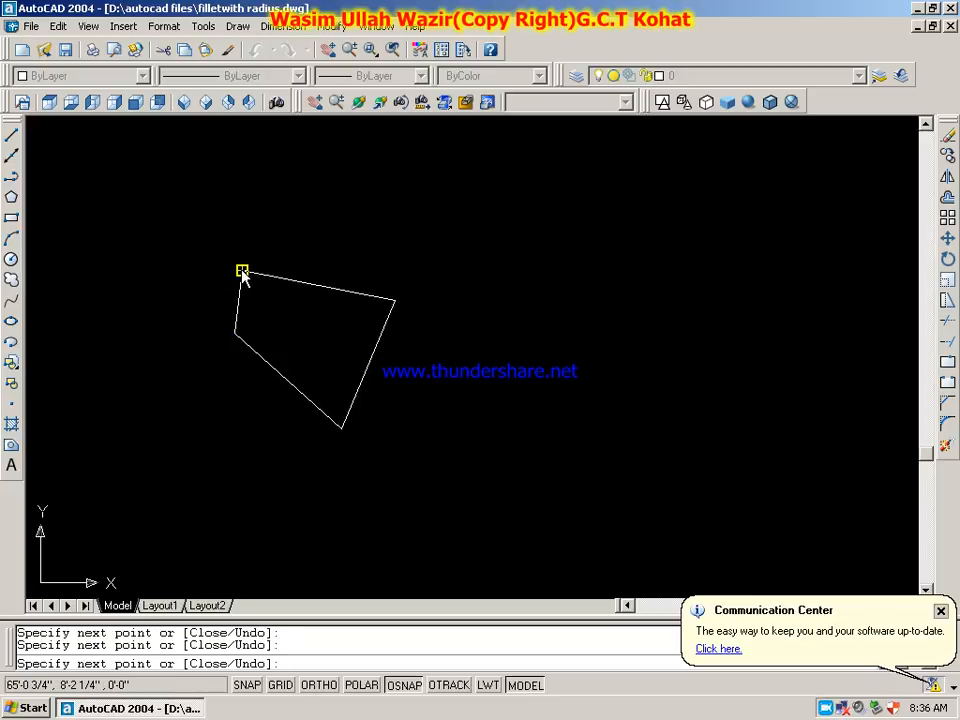
right_click(242, 271)
click(256, 280)
Select the quadrilateral's four sides one by one to check whether they are separate objects, and clear the selection
click(311, 283)
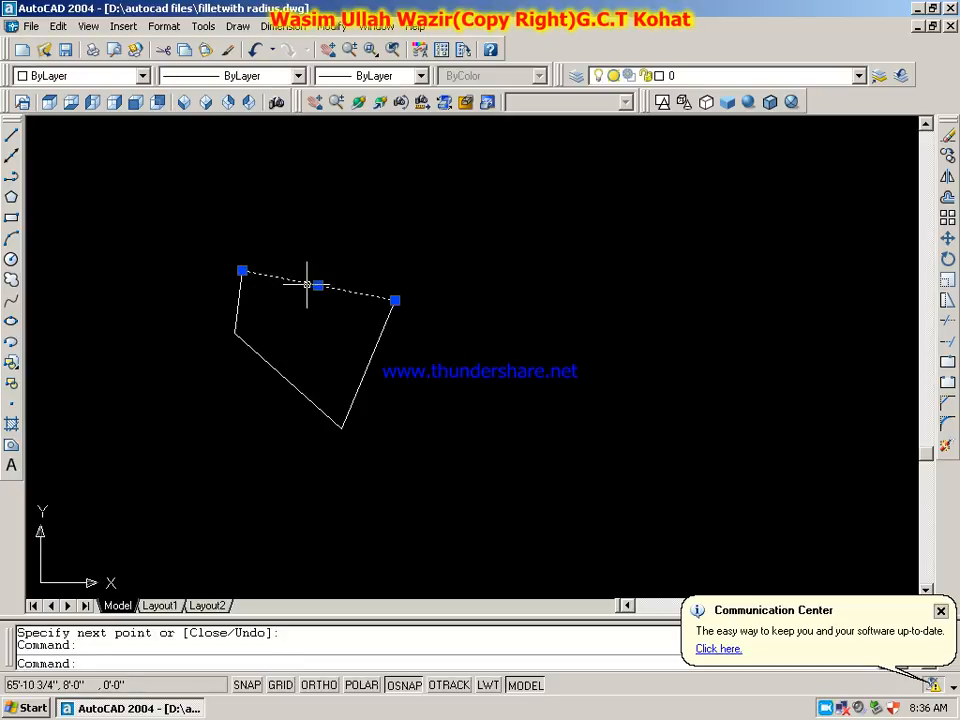
click(239, 316)
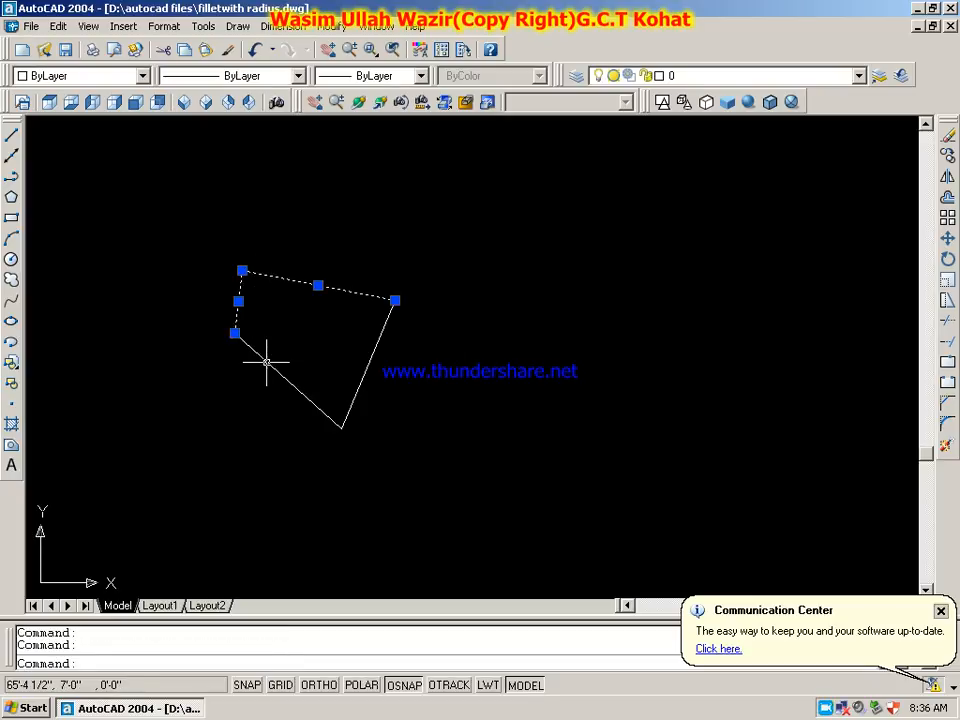
click(267, 363)
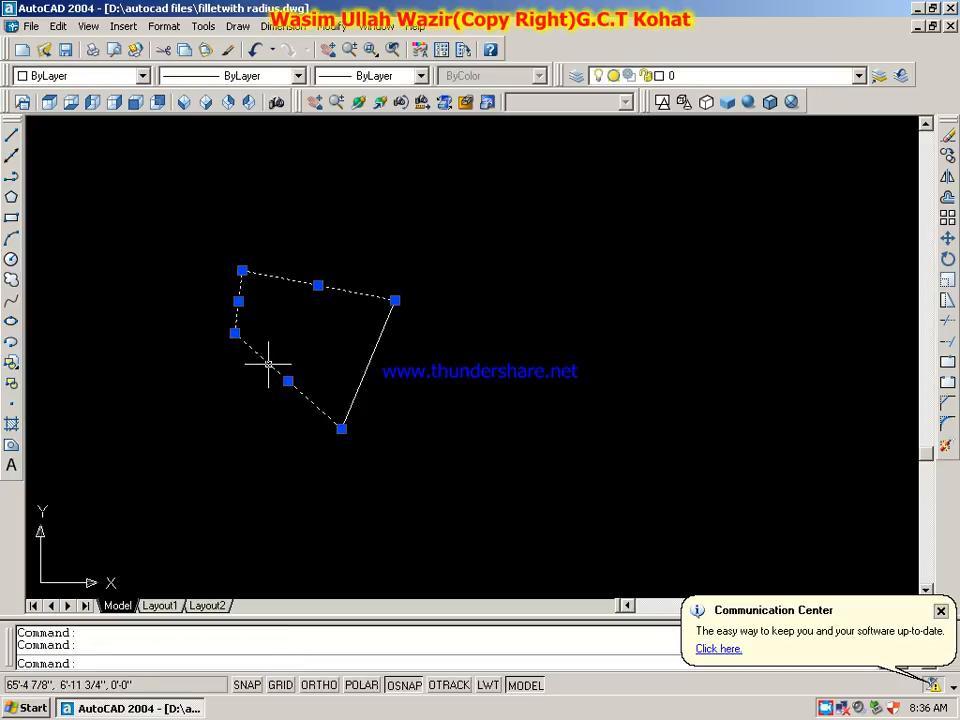
click(364, 375)
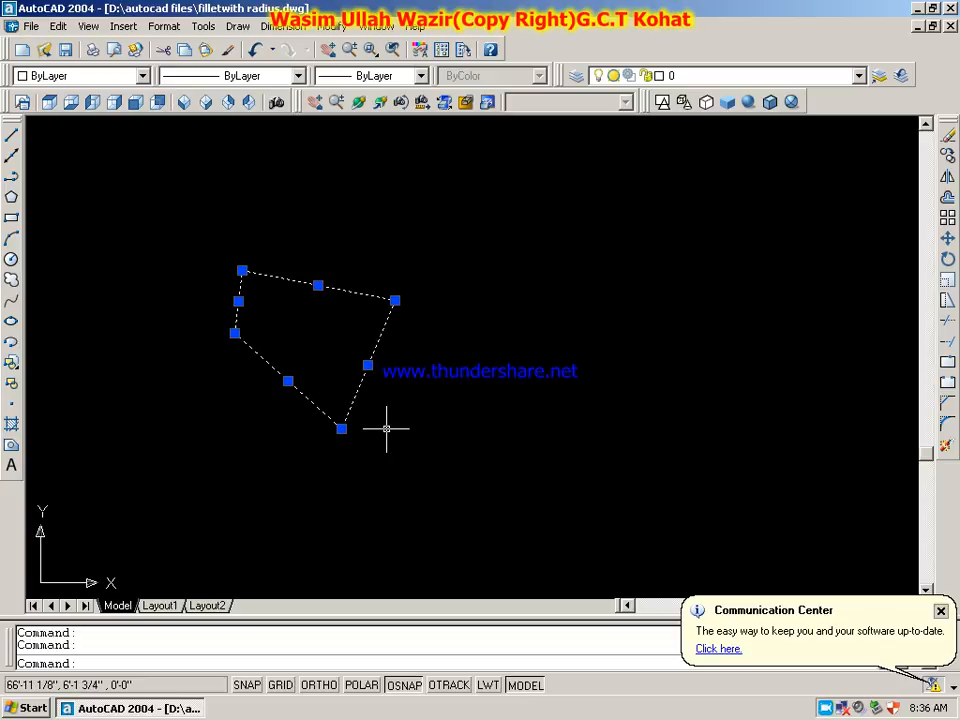
key(Escape)
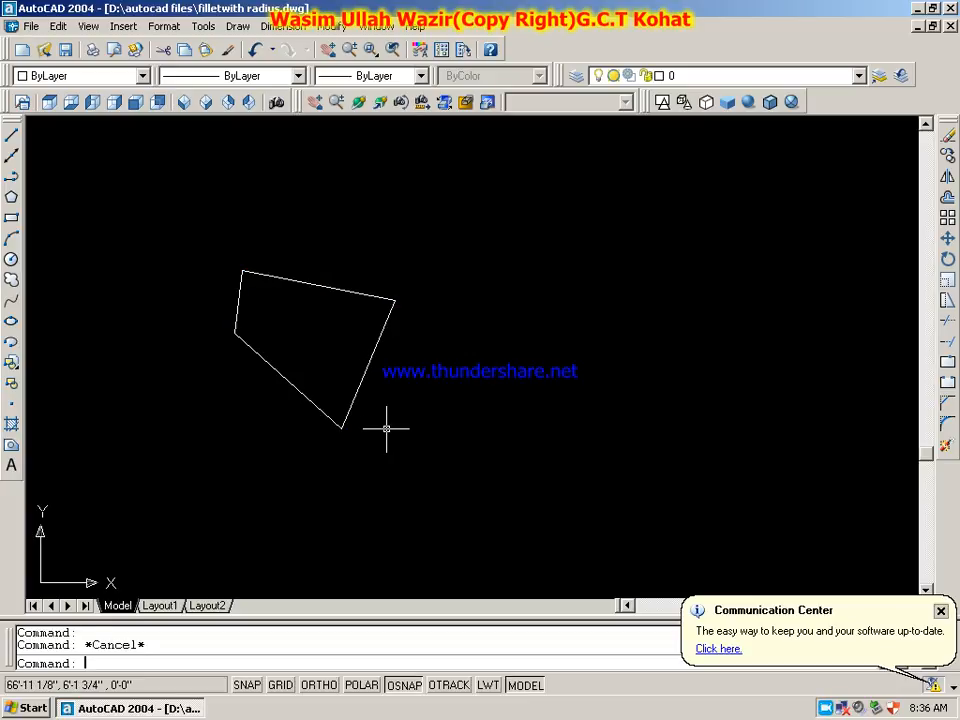
Draw a similar closed quadrilateral as a polyline beside the line-drawn one, and select it to check that it is one object
click(12, 178)
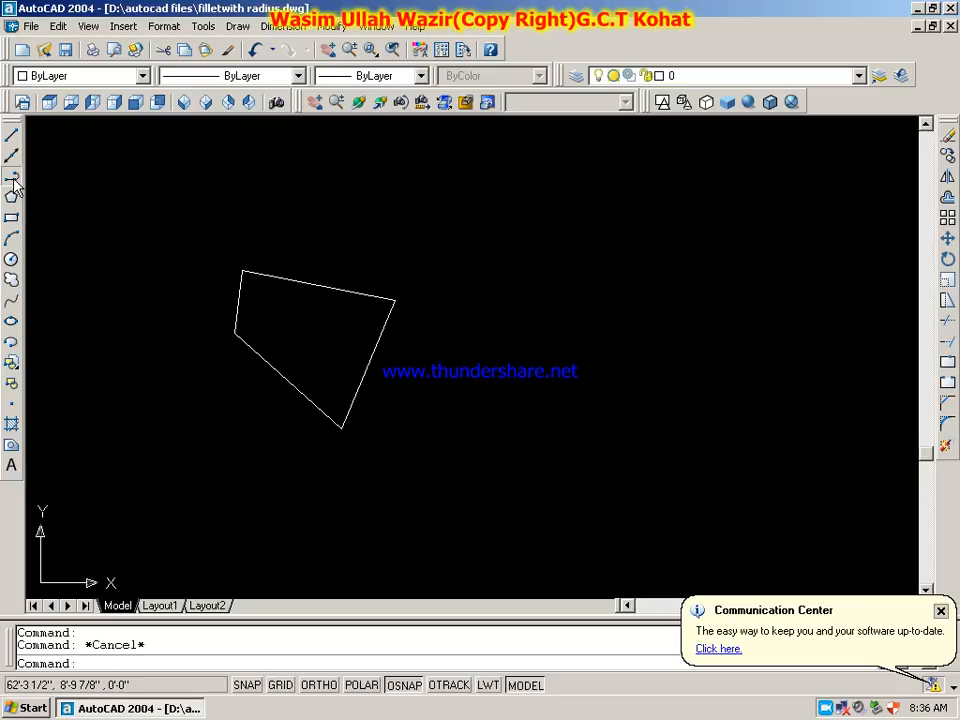
click(463, 296)
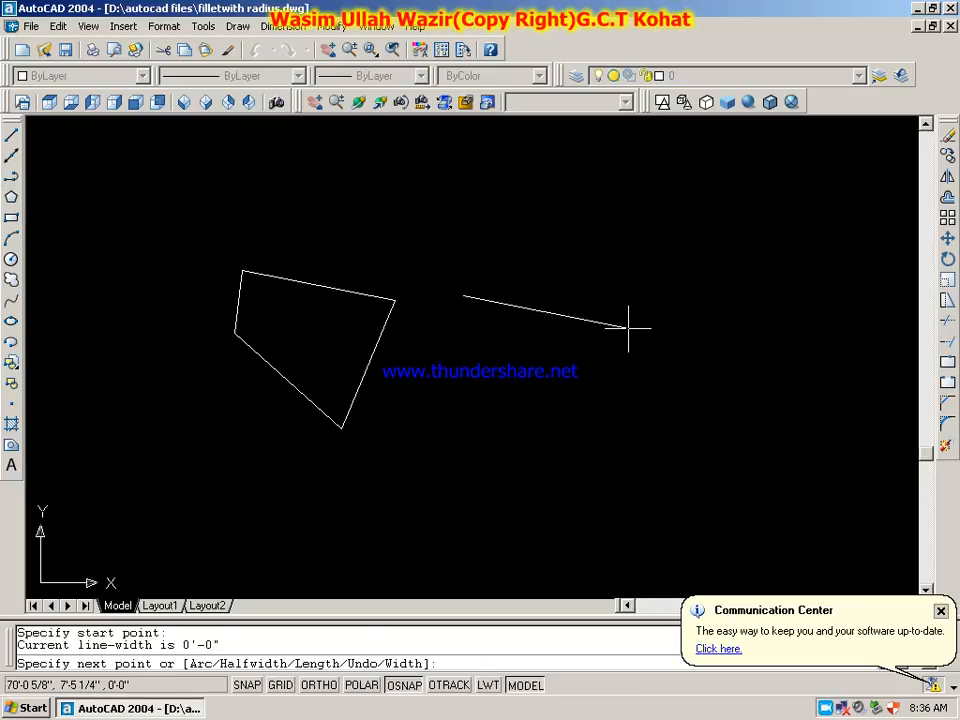
click(628, 328)
click(582, 455)
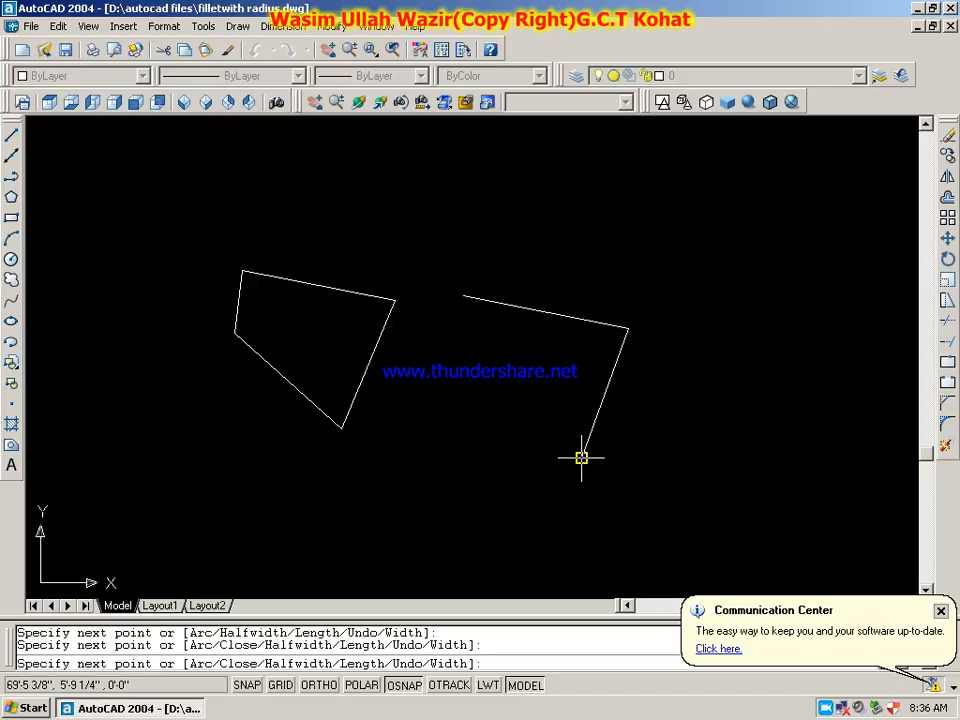
click(461, 362)
click(463, 296)
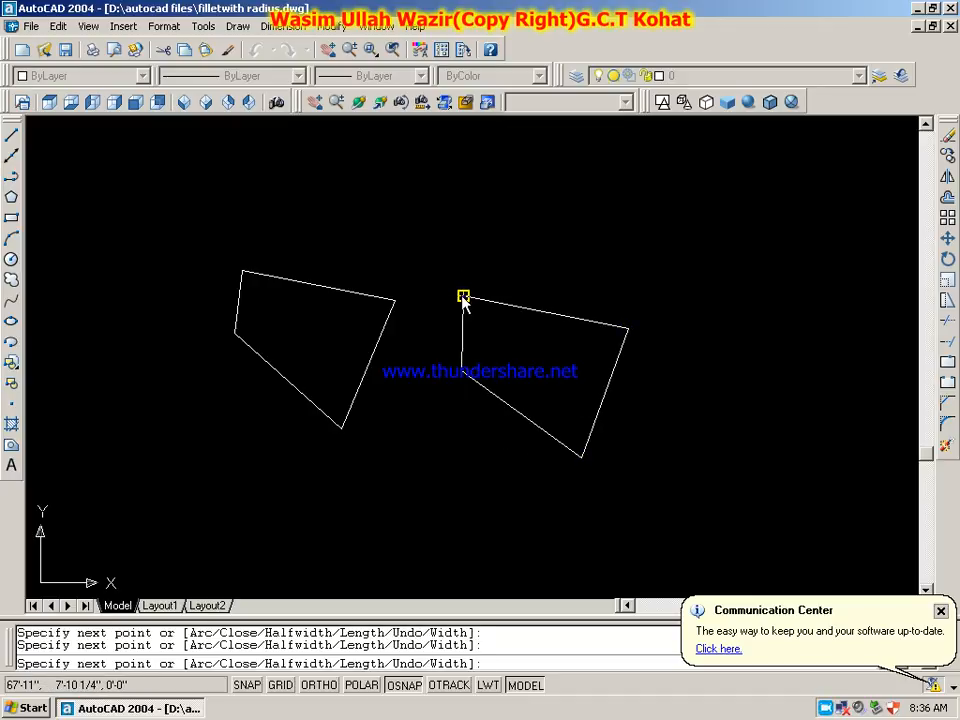
right_click(463, 297)
click(480, 304)
click(489, 299)
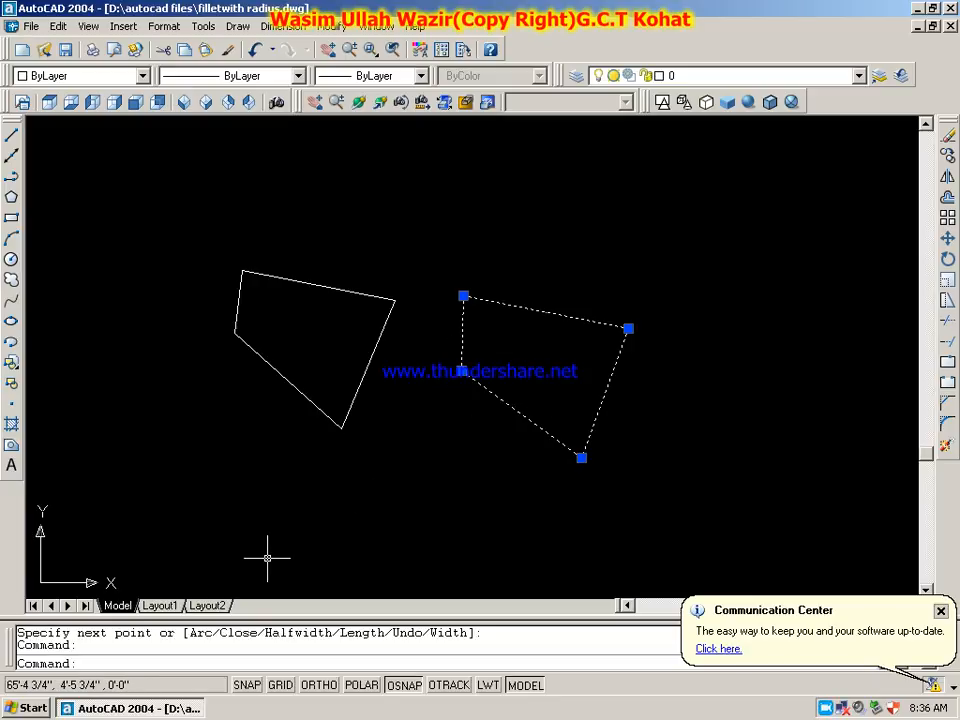
key(Escape)
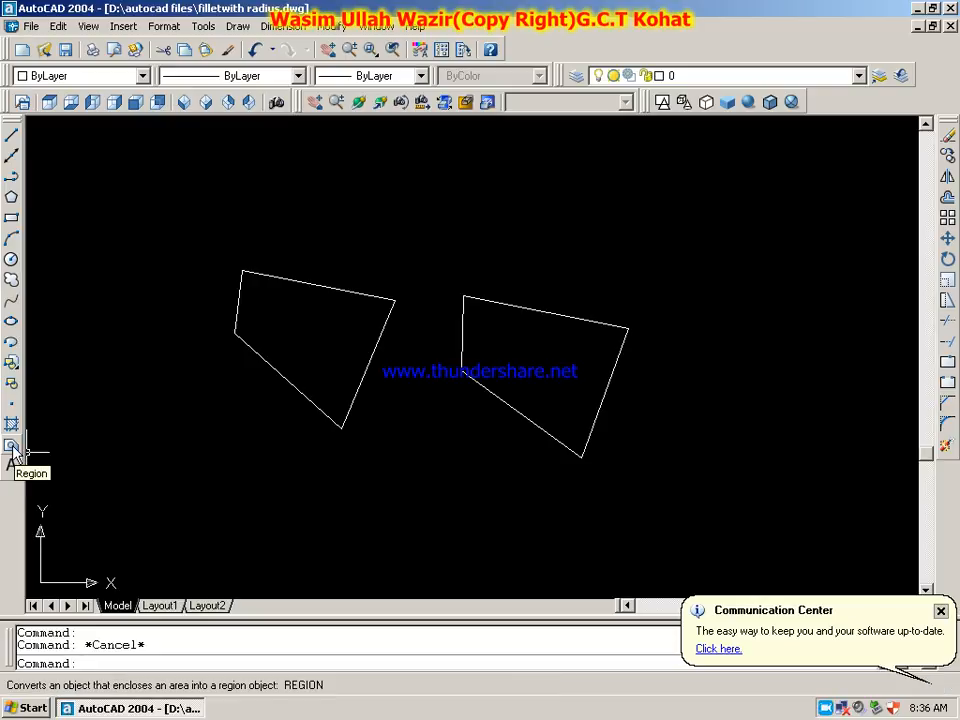
Convert the first quadrilateral's four lines into a region with the Region command, and select it to check that it is one object
text(reg)
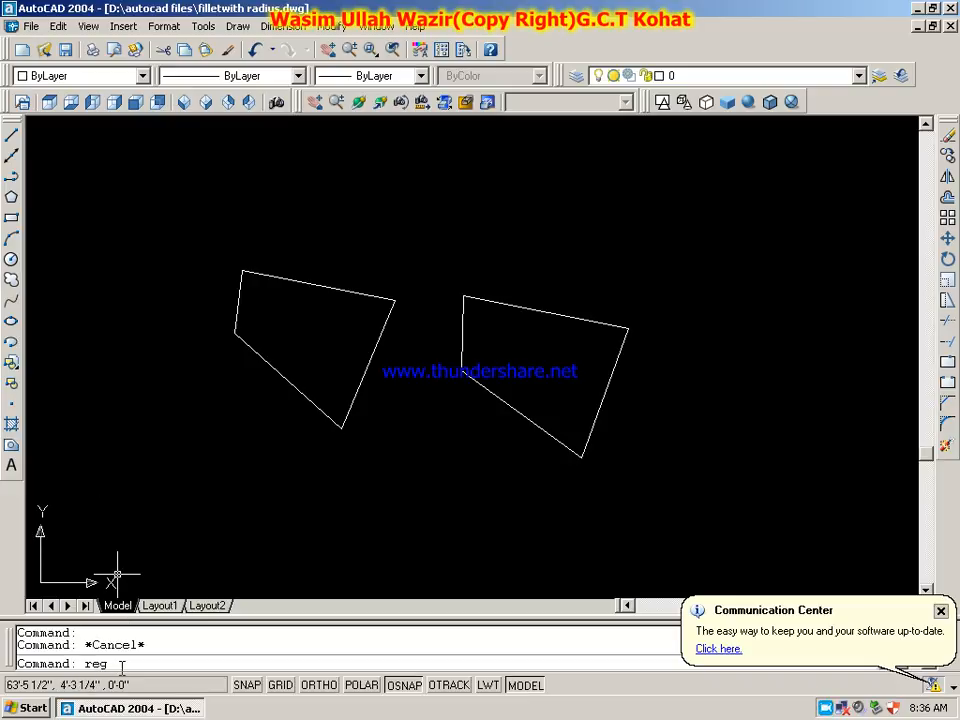
key(Return)
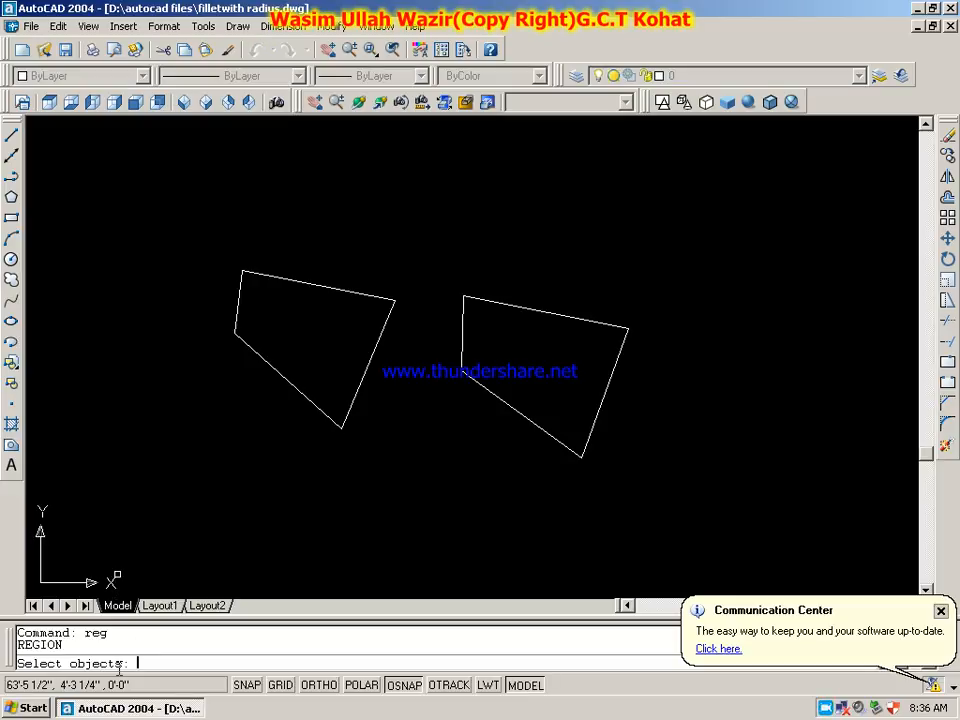
click(404, 262)
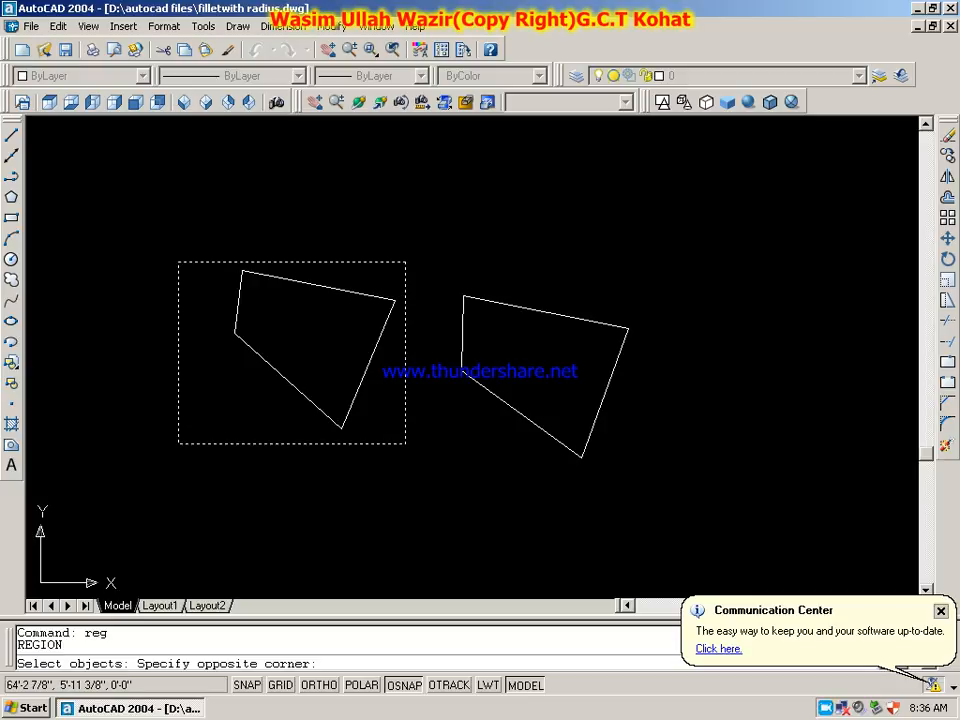
click(178, 443)
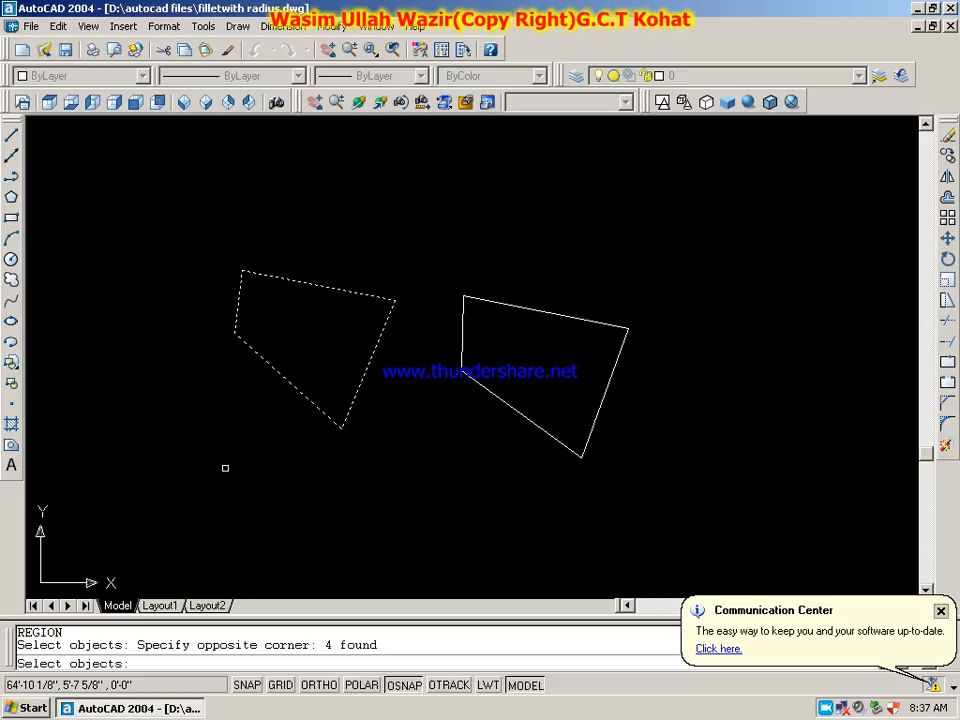
key(Return)
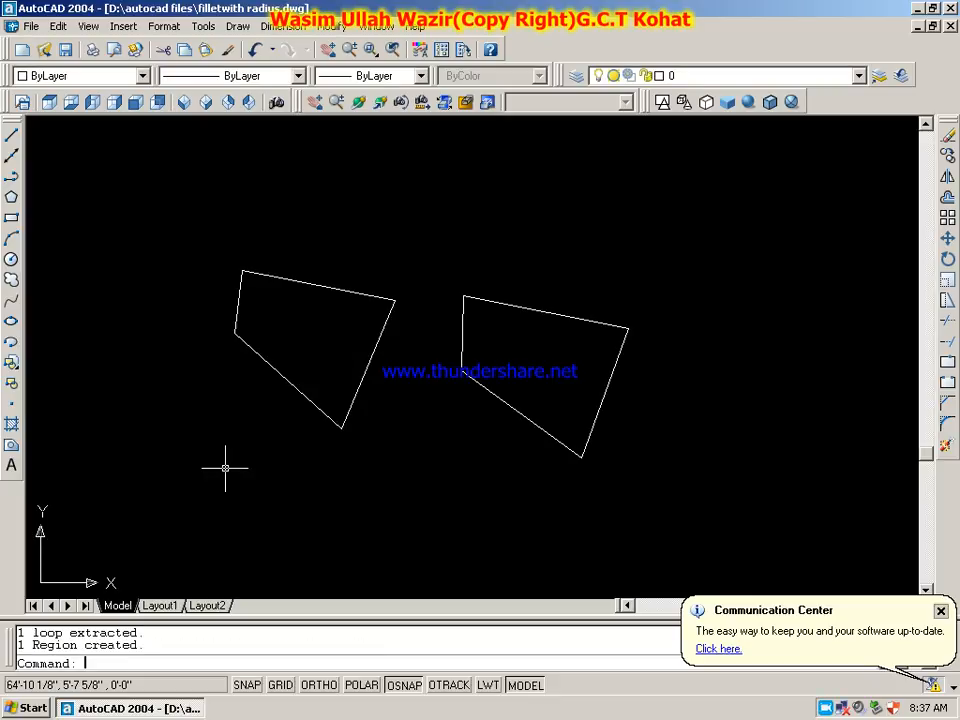
click(320, 408)
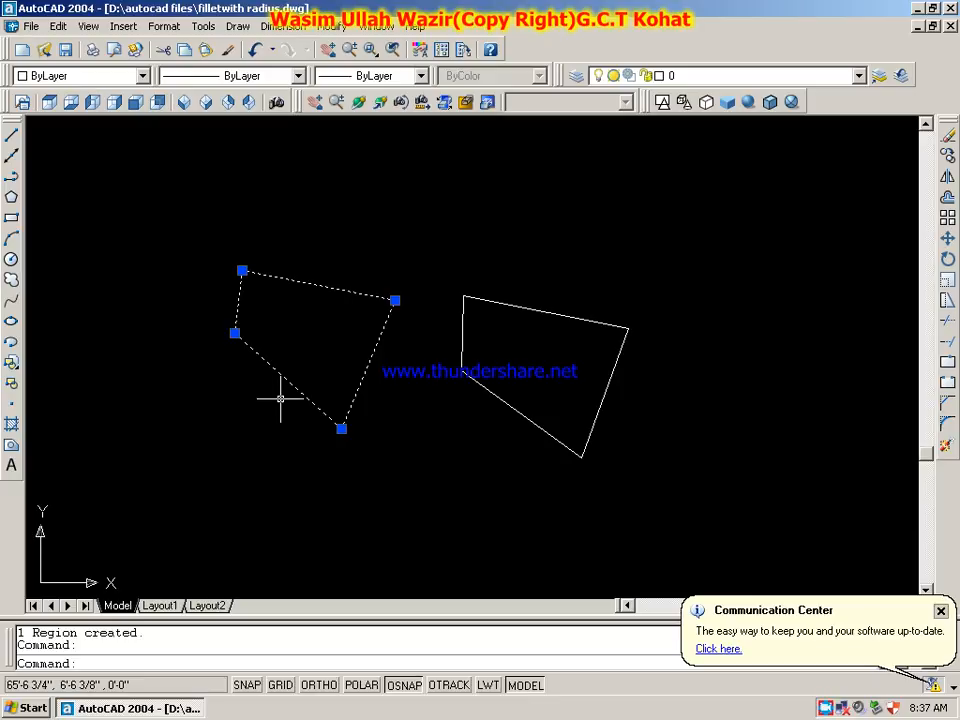
scroll(410, 425, down, 2)
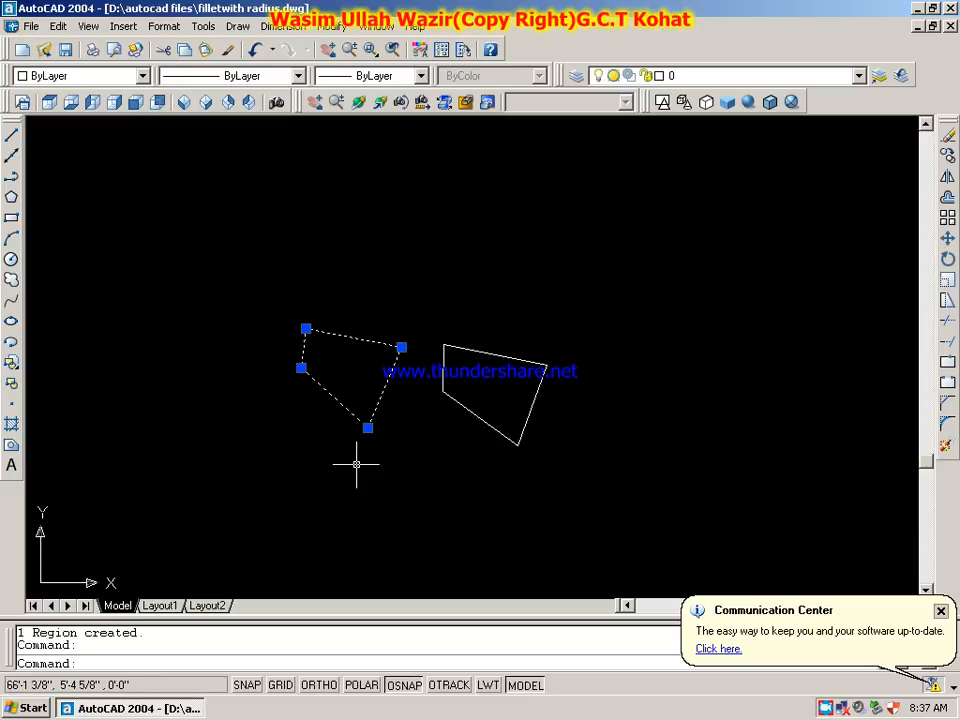
key(Escape)
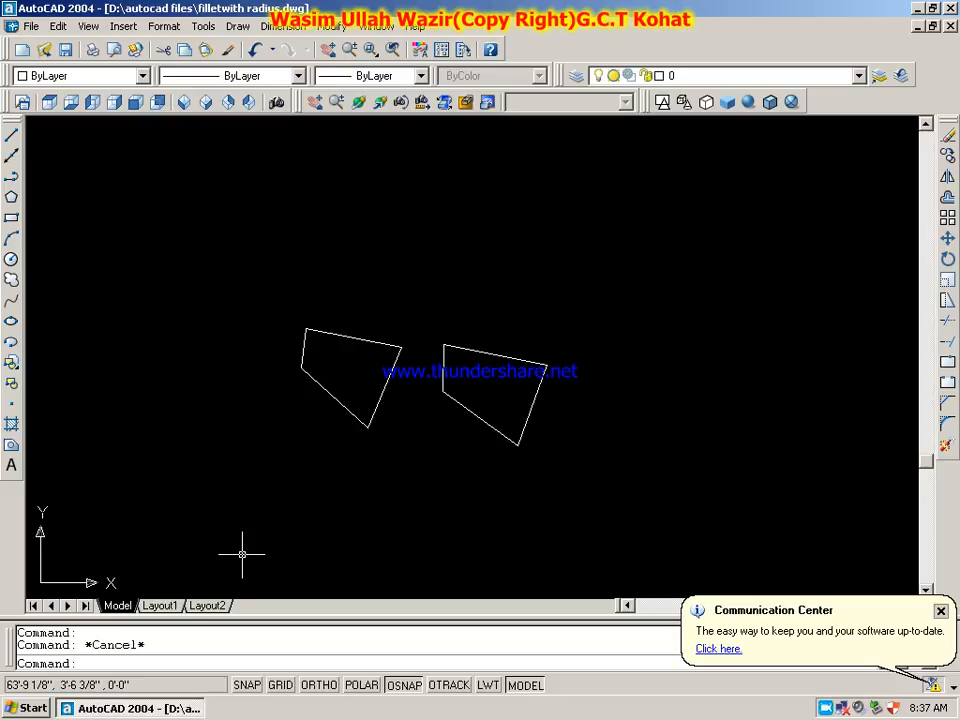
Draw a third closed quadrilateral from four line segments above the region
click(12, 136)
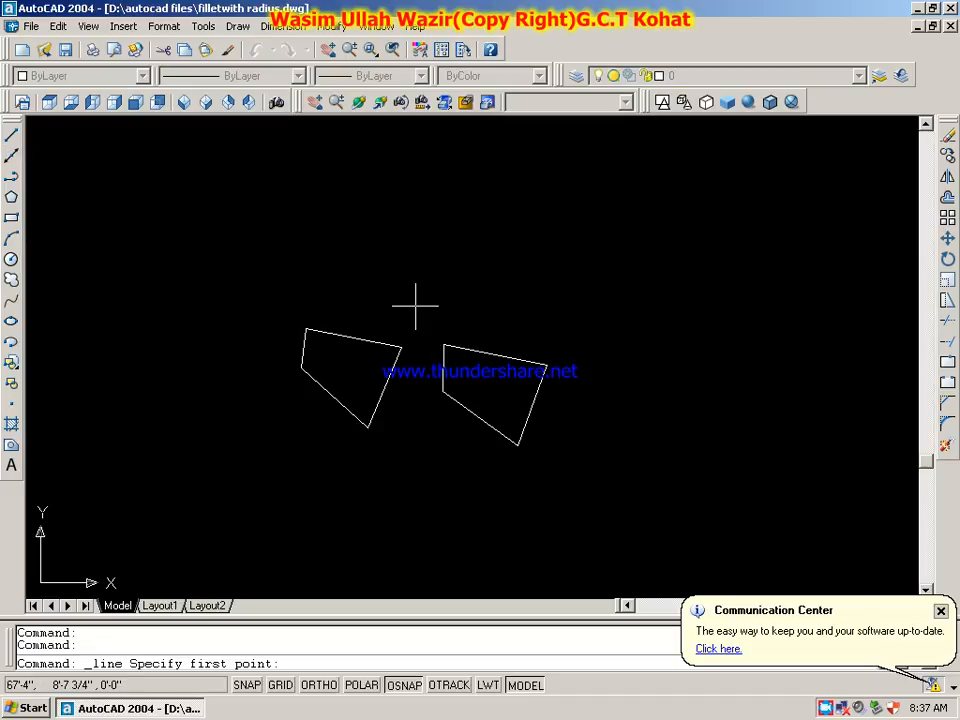
click(294, 195)
click(410, 214)
click(375, 317)
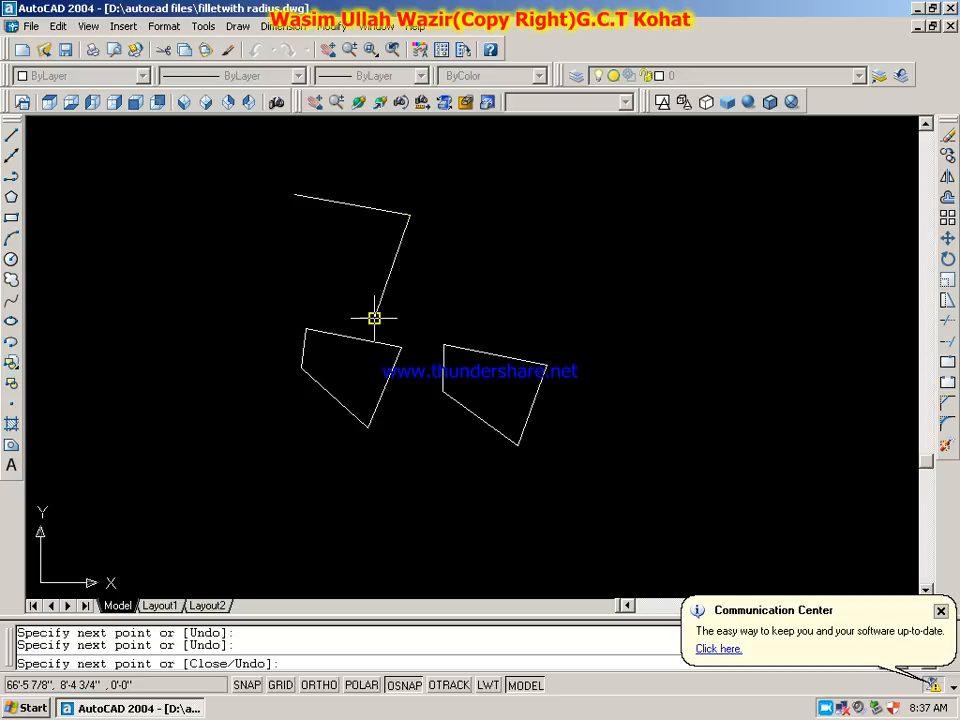
click(290, 261)
click(294, 194)
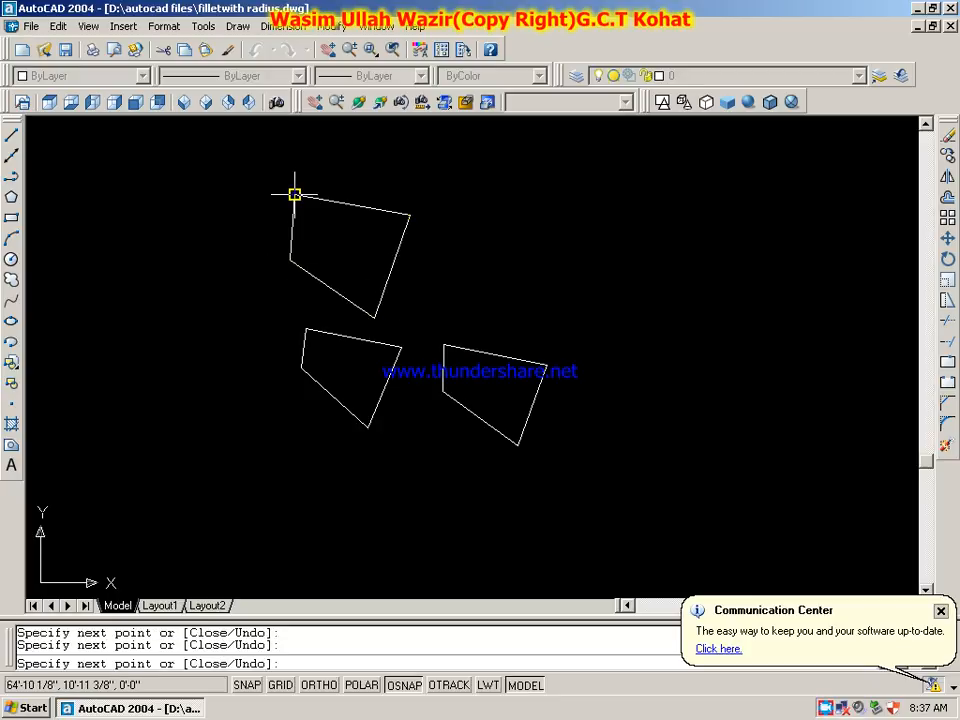
right_click(294, 194)
click(321, 204)
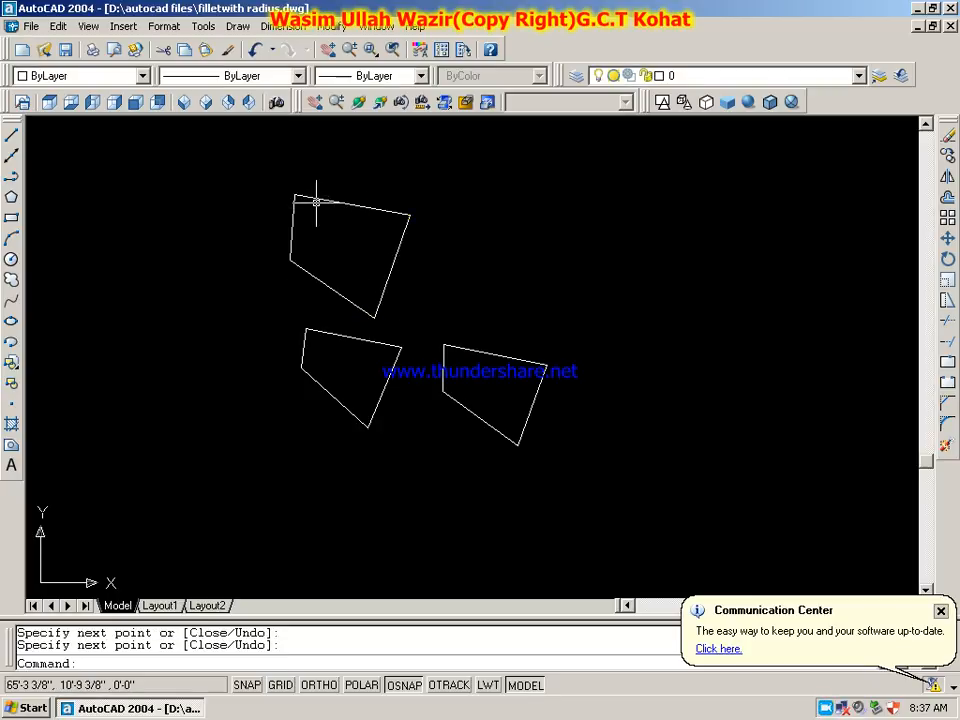
Select individual sides of the upper quadrilateral to check whether they are separate lines, and clear the selection
click(316, 199)
click(292, 225)
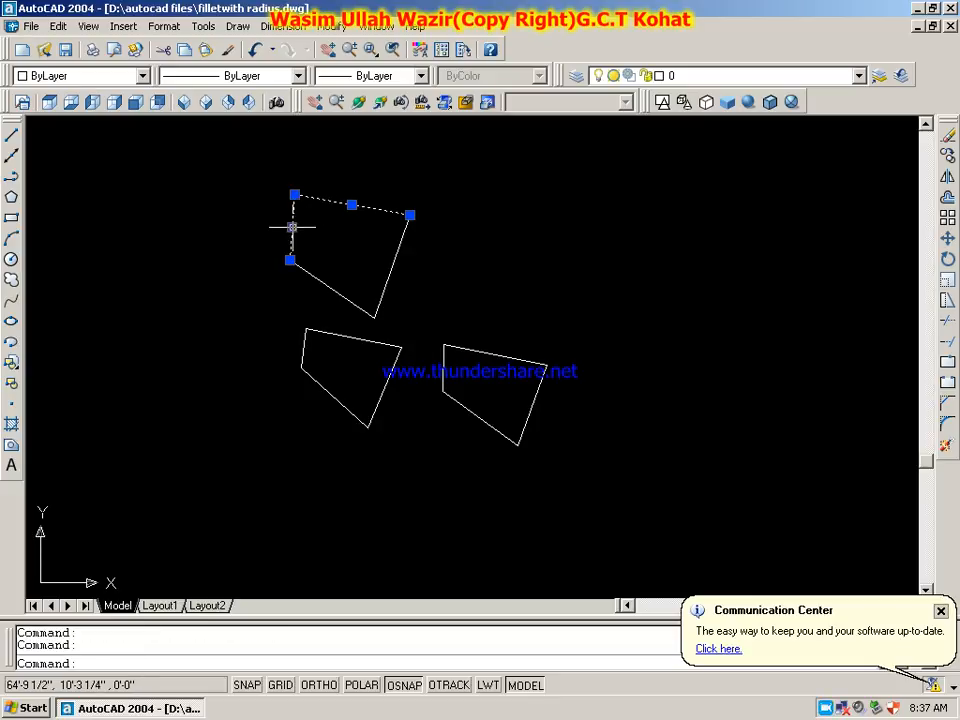
click(332, 289)
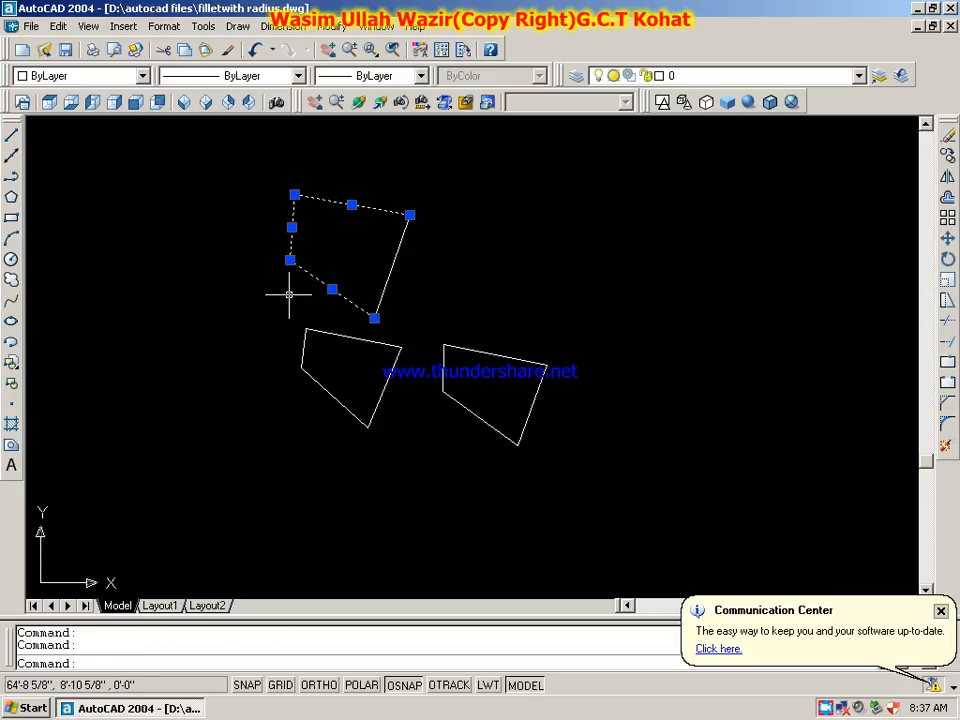
key(Escape)
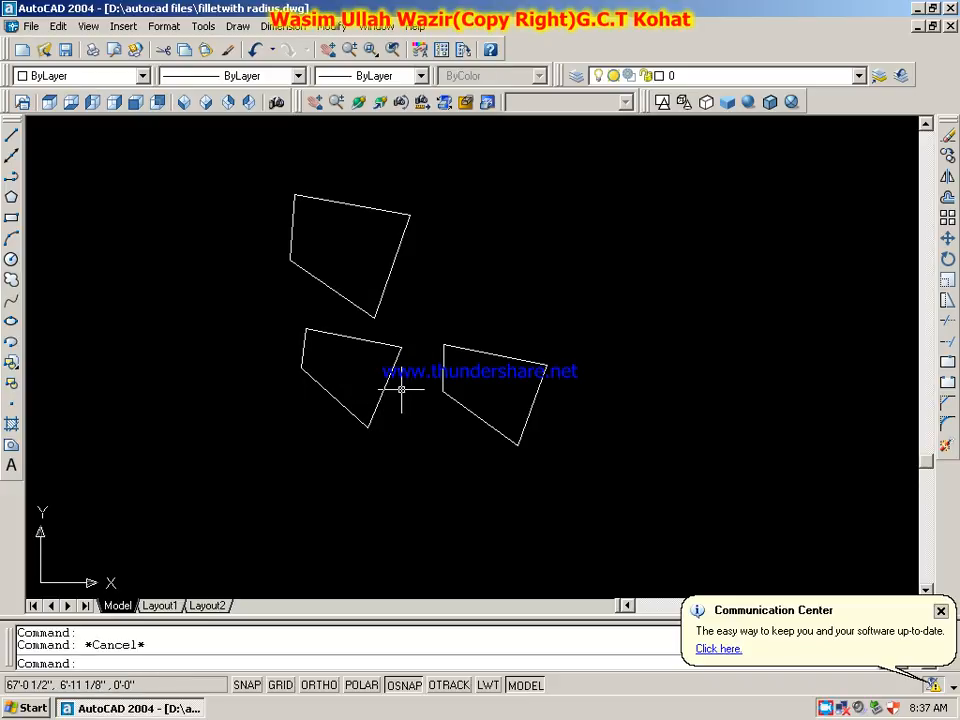
click(326, 284)
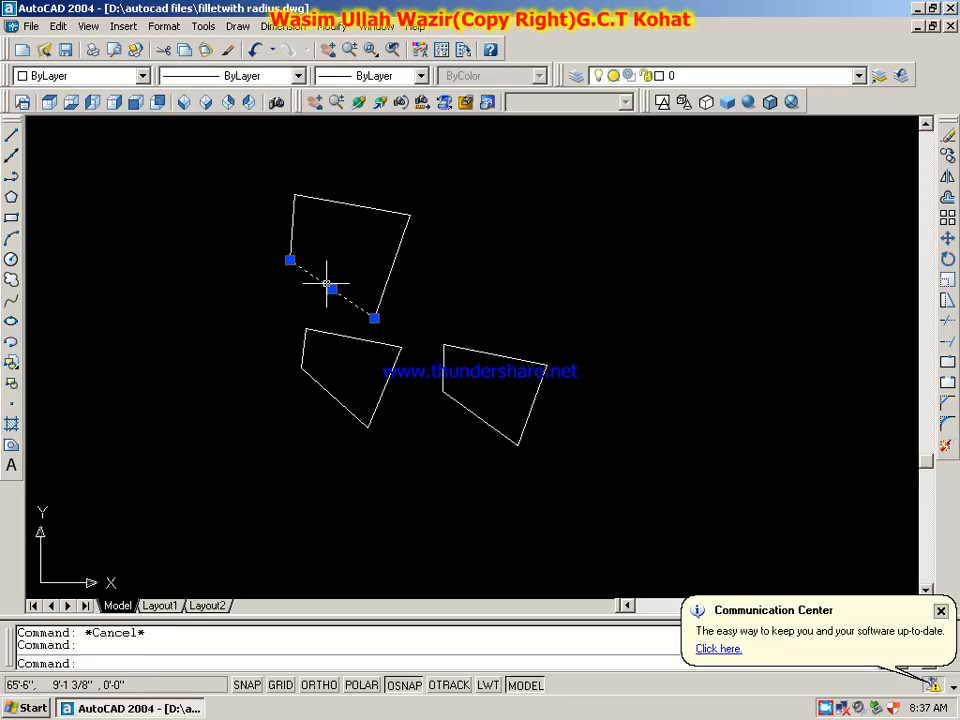
click(344, 201)
key(Escape)
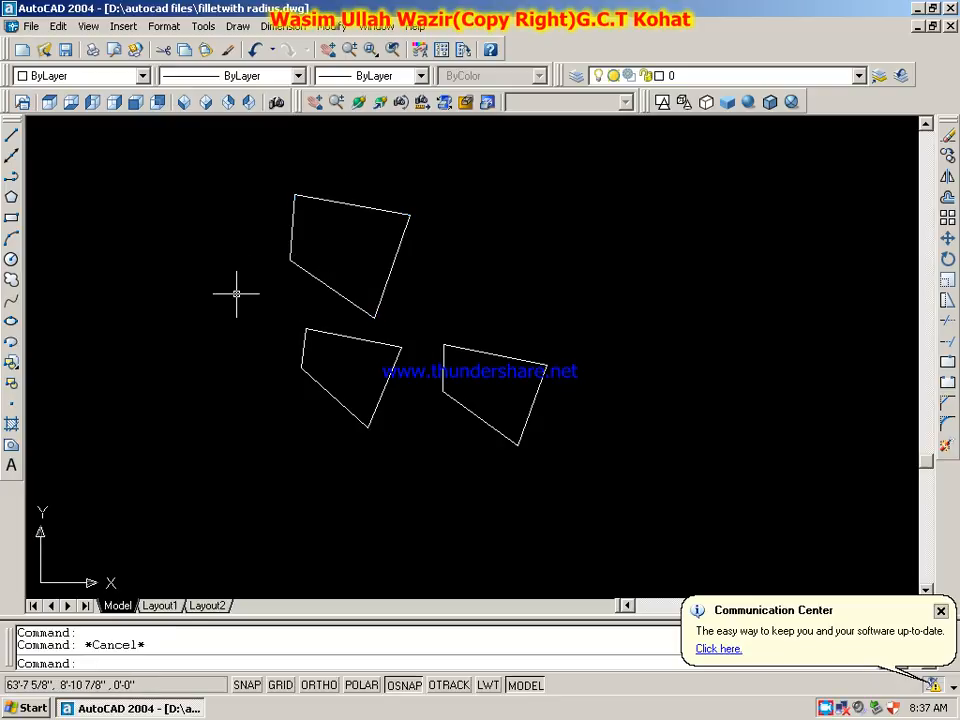
Create a region inside the upper quadrilateral with the Boundary command, using object type Region and an internal point, and select the result
text(bo)
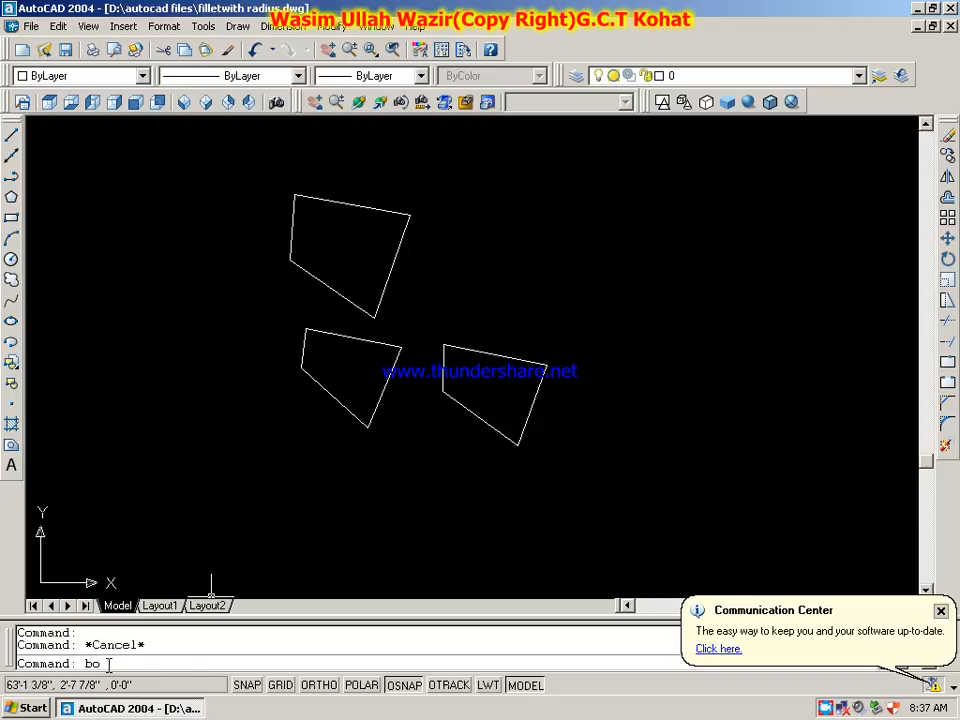
key(Return)
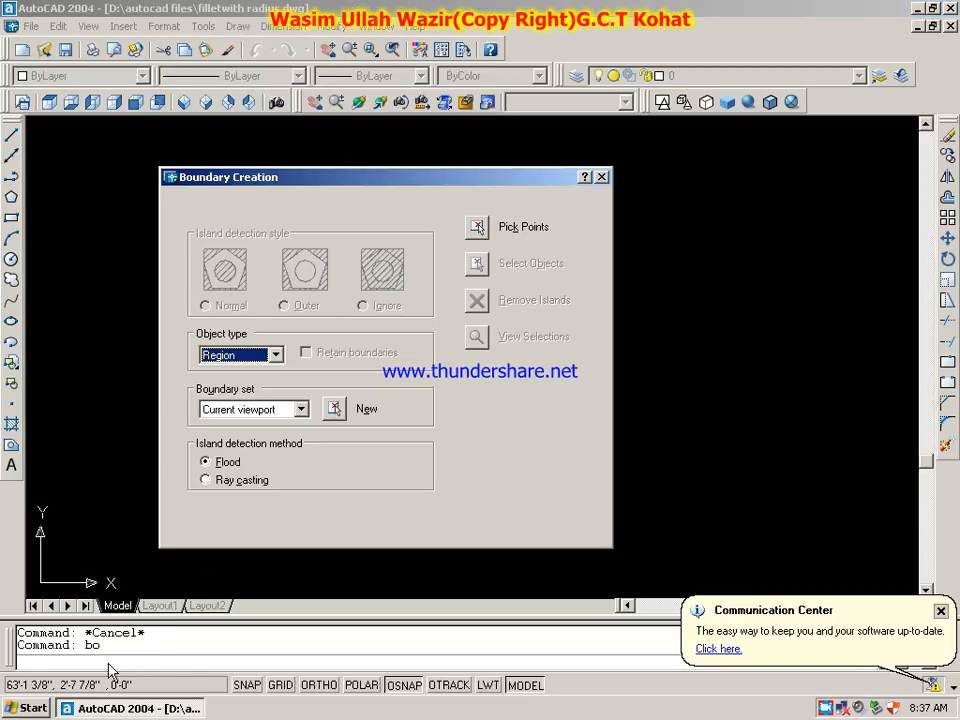
click(276, 355)
click(232, 372)
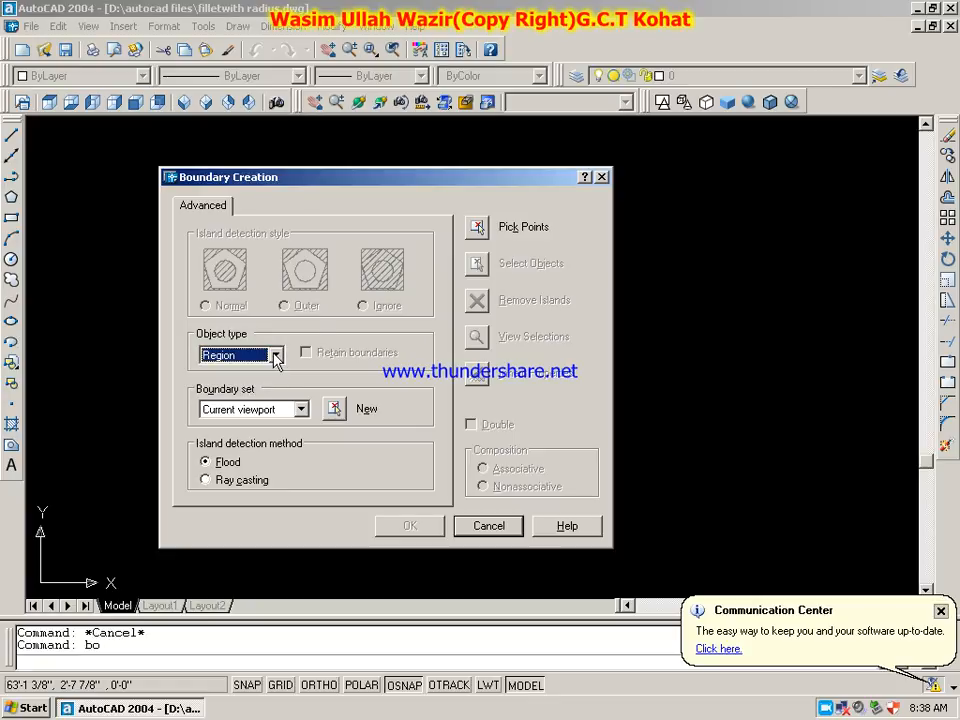
click(478, 228)
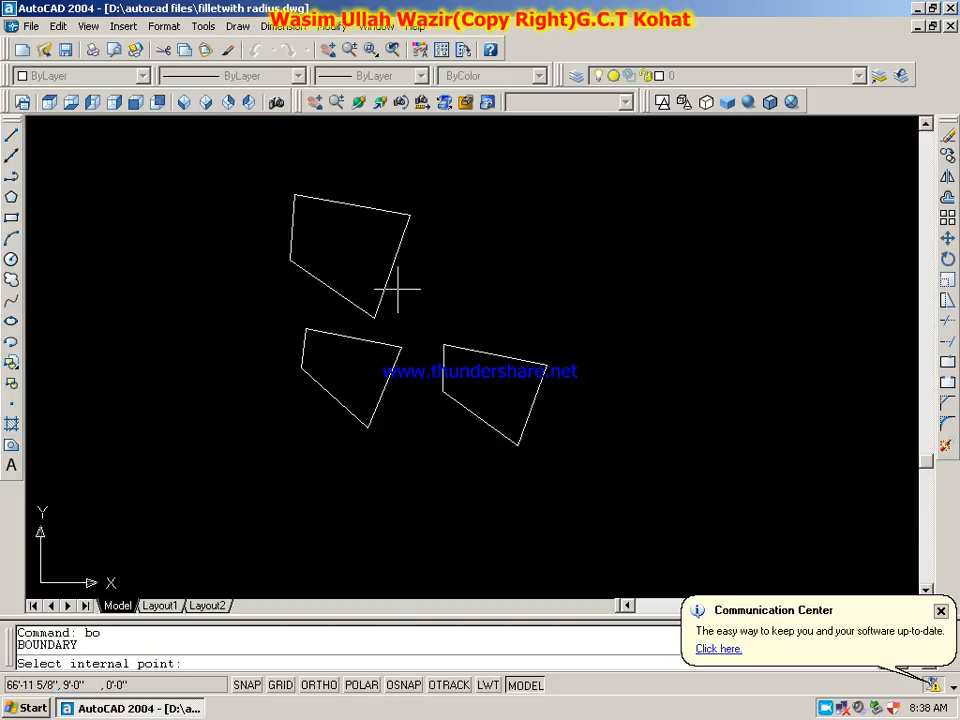
click(349, 244)
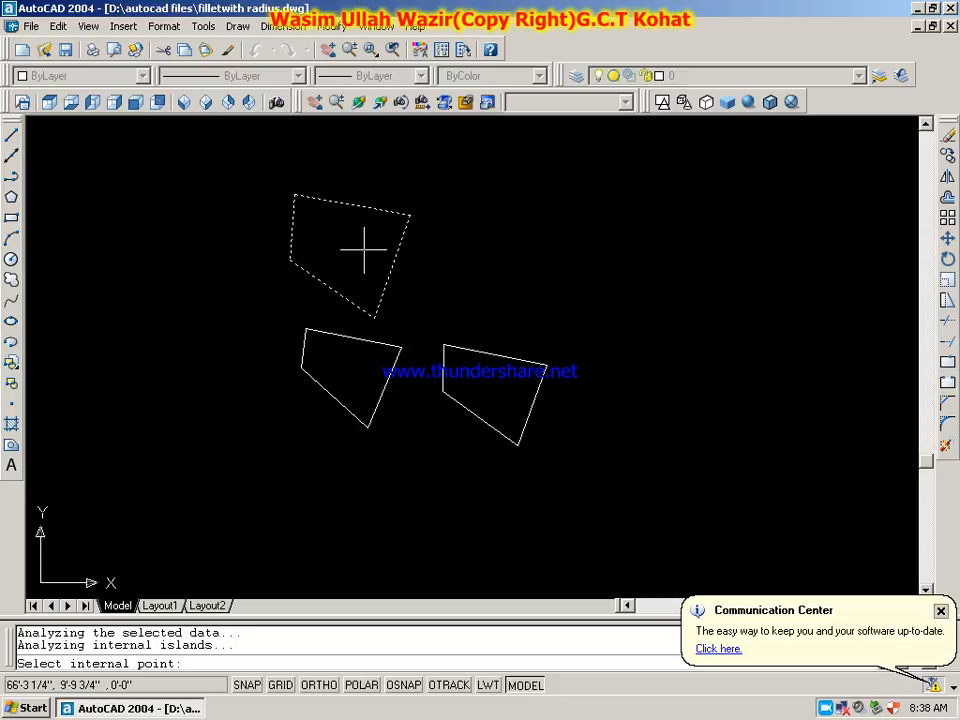
key(Return)
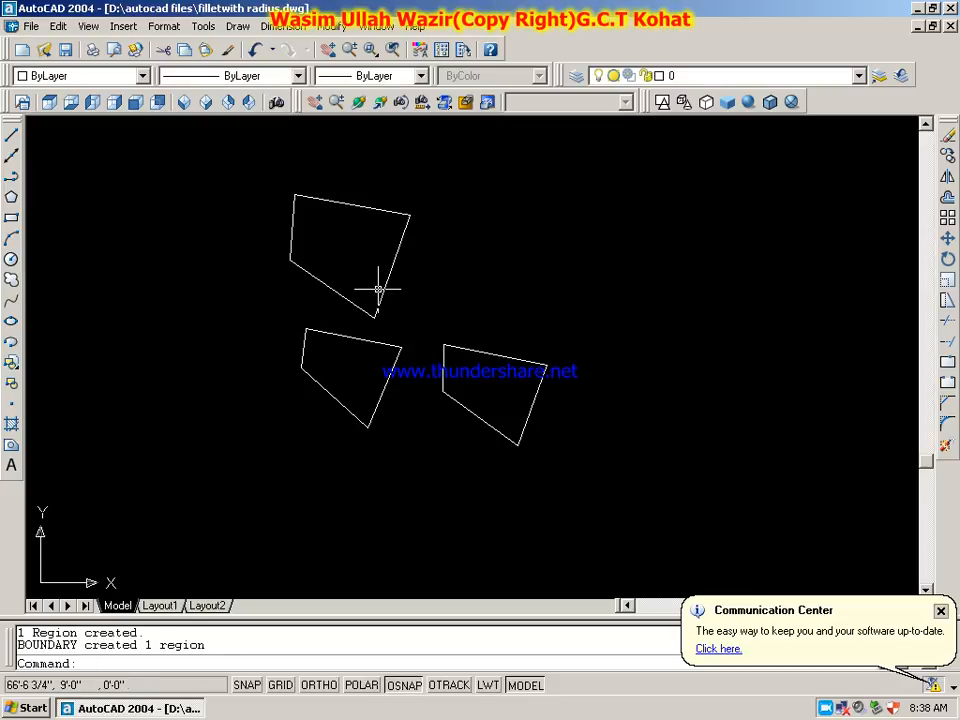
click(381, 285)
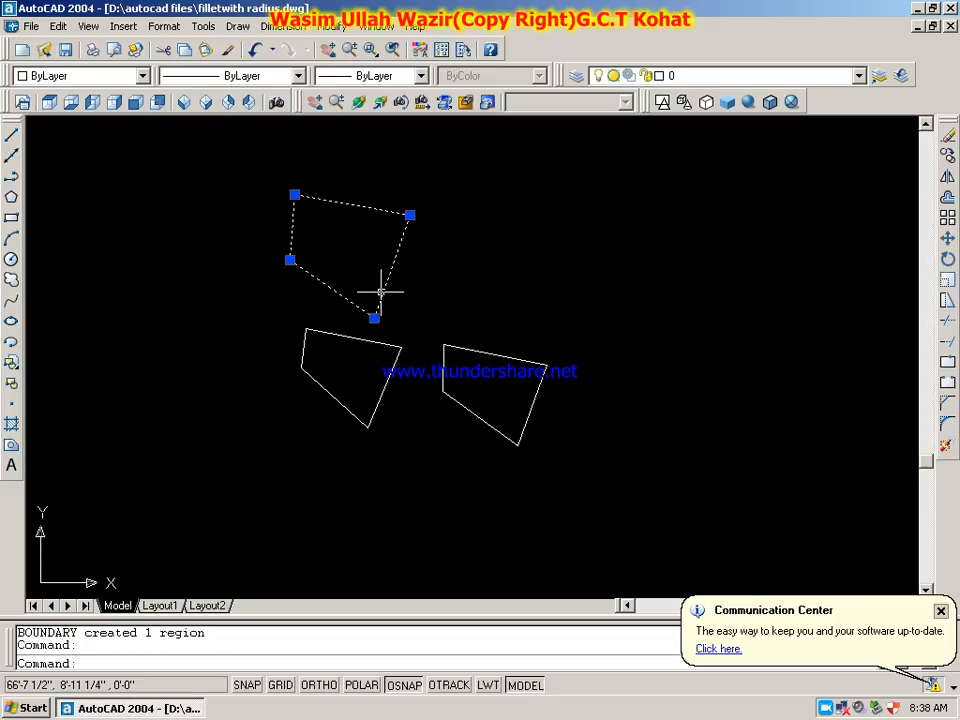